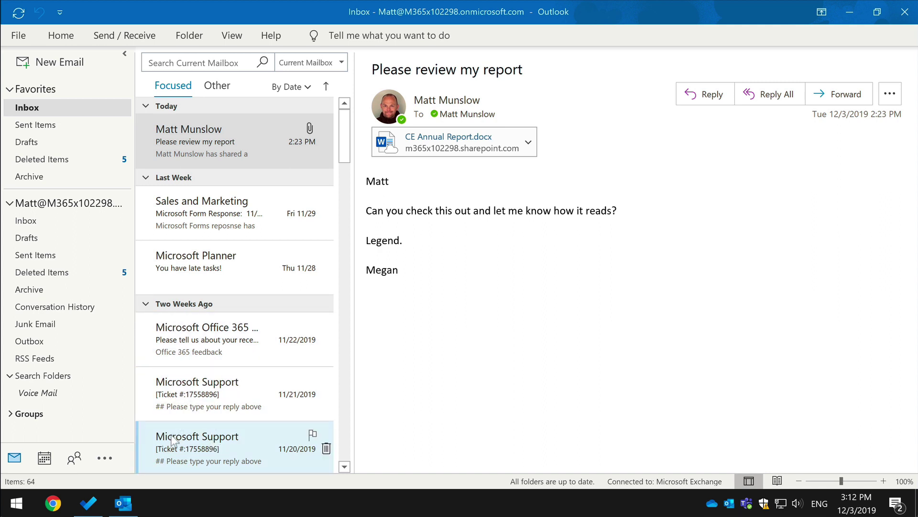
Step: Open the 11/21 Microsoft Support email, then move up to the Microsoft Planner 'You have late tasks!' email
click(191, 404)
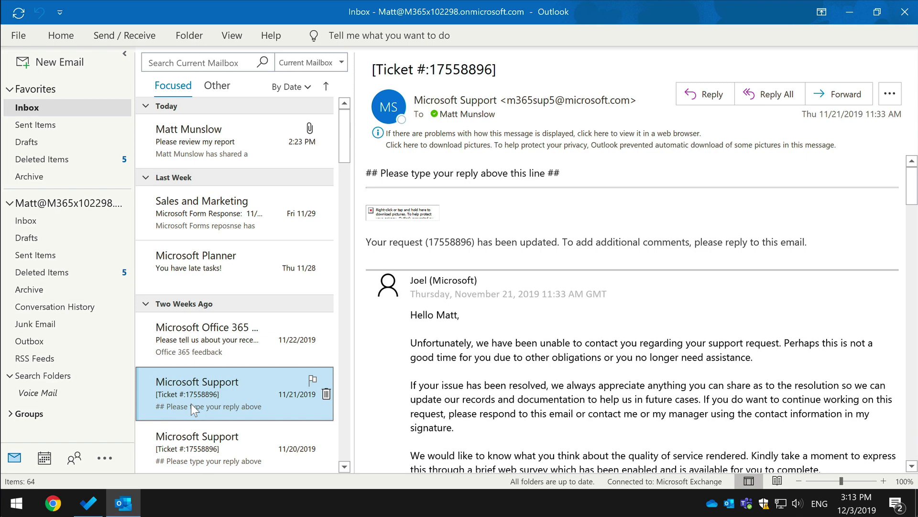
key(Up)
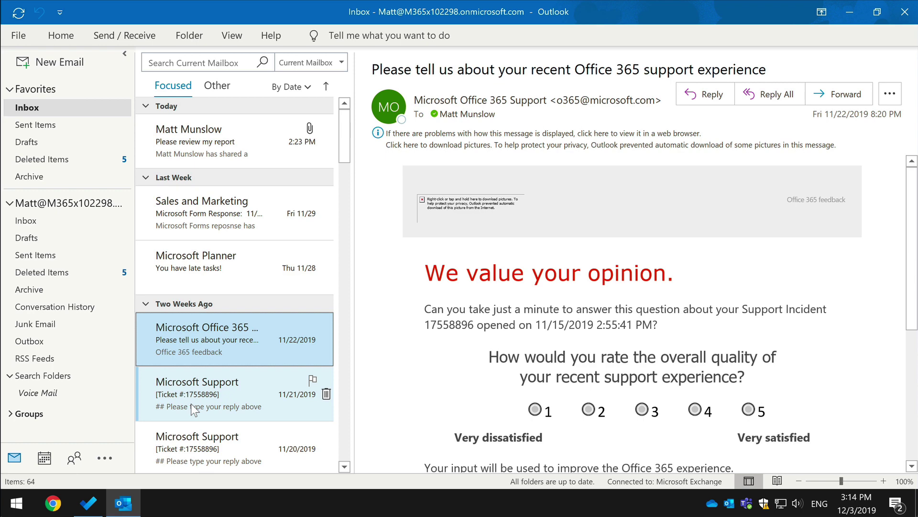
key(Up)
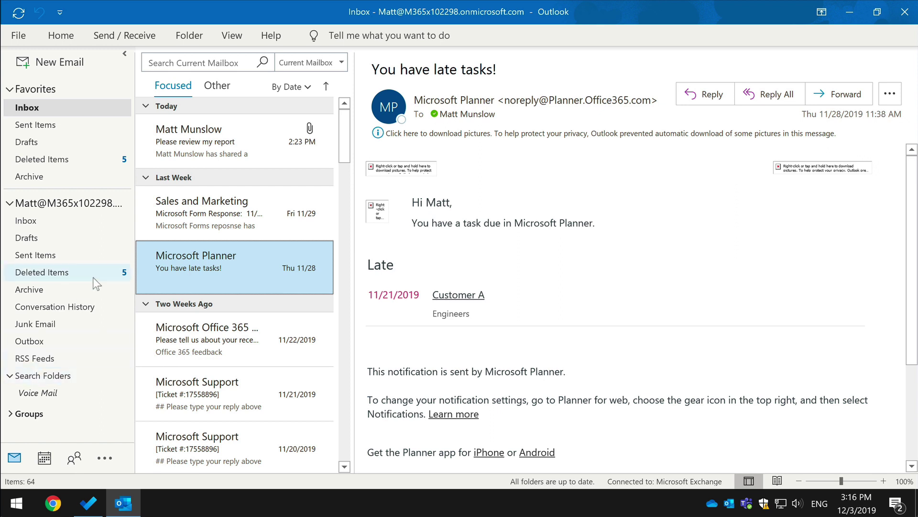
drag(210, 261, 225, 279)
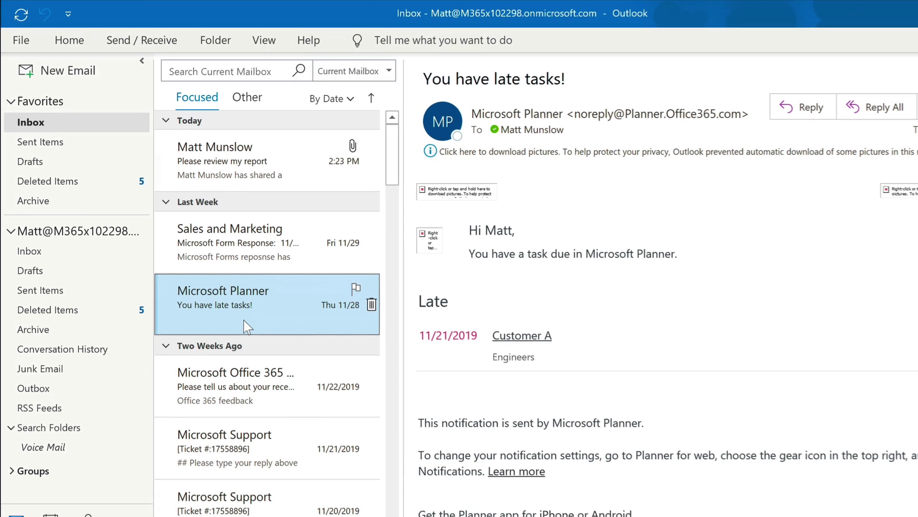
Step: Search the current mailbox for the sender's first name AND report
click(196, 72)
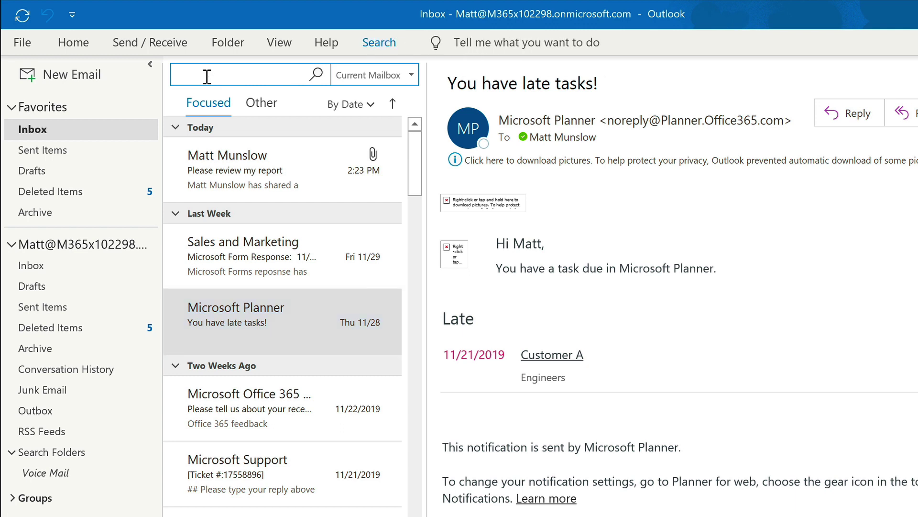
text(megan)
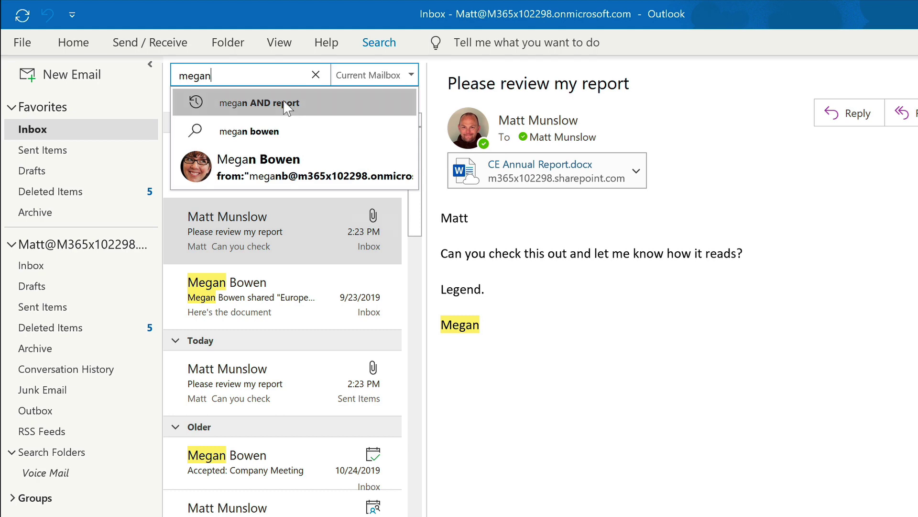
text(AND)
click(287, 102)
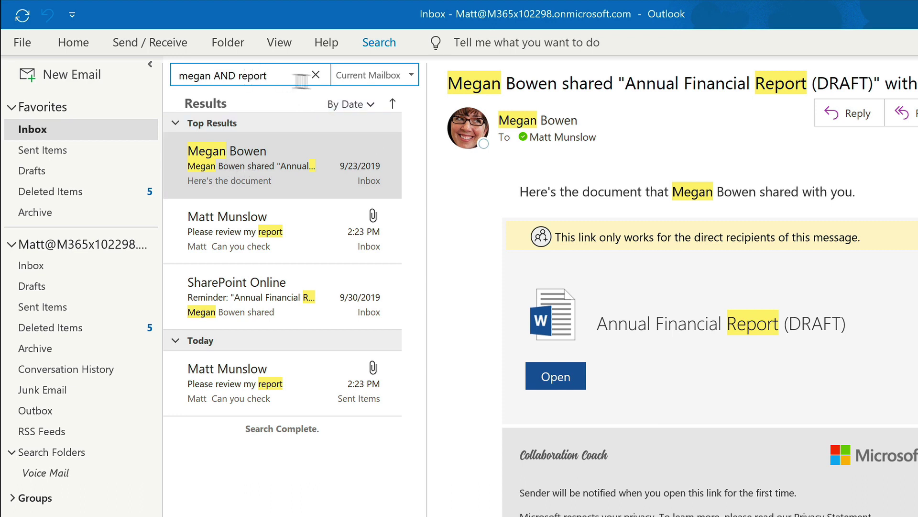
Step: Review the Current Mailbox scope options and expand the Search ribbon's refinement tools
click(375, 76)
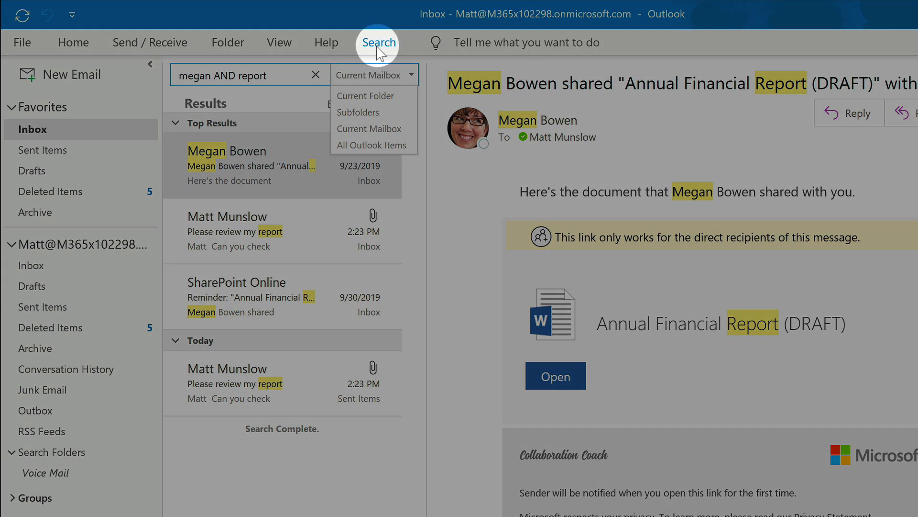
click(378, 46)
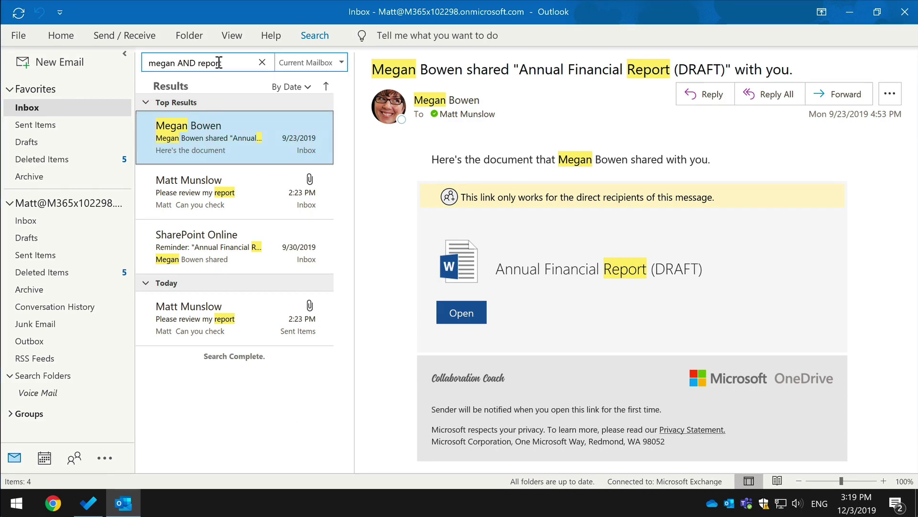
Step: Flag the 'Annual Financial Report (DRAFT)' sharing email for follow-up, due today
click(160, 130)
right_click(221, 133)
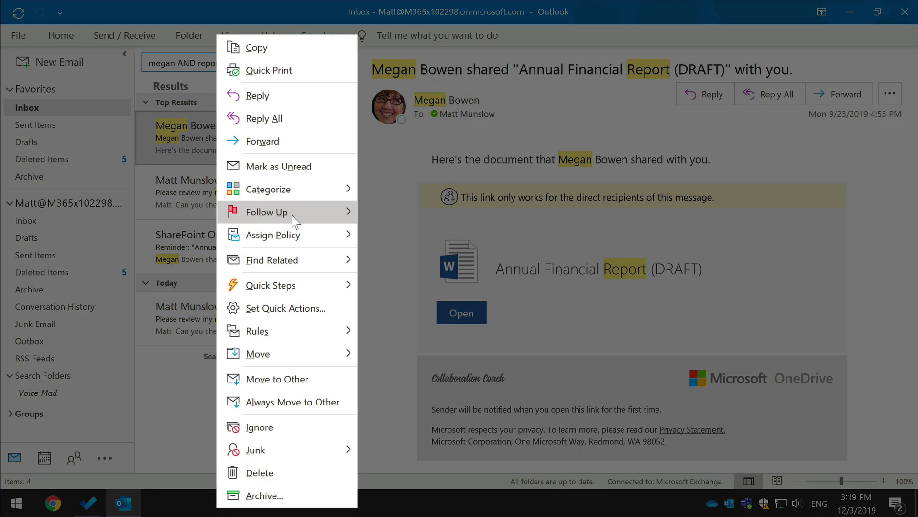
mouse_move(295, 221)
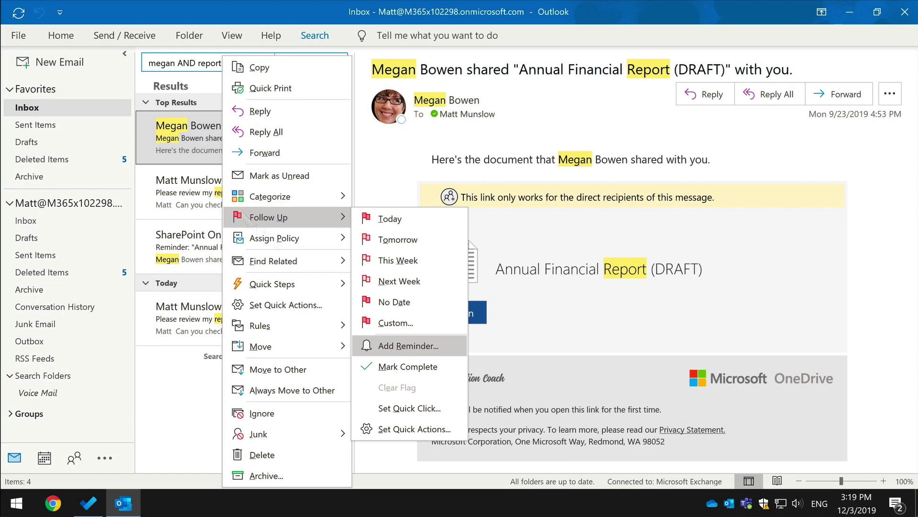
click(288, 126)
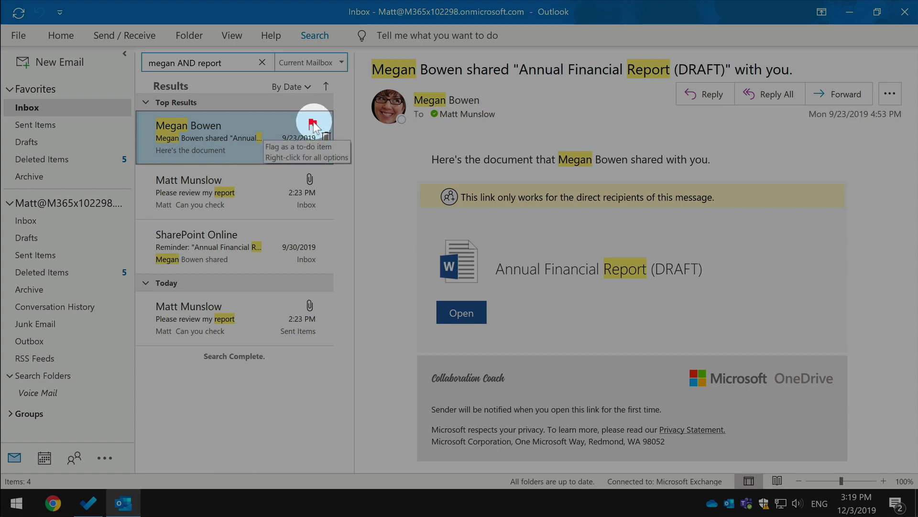
click(312, 123)
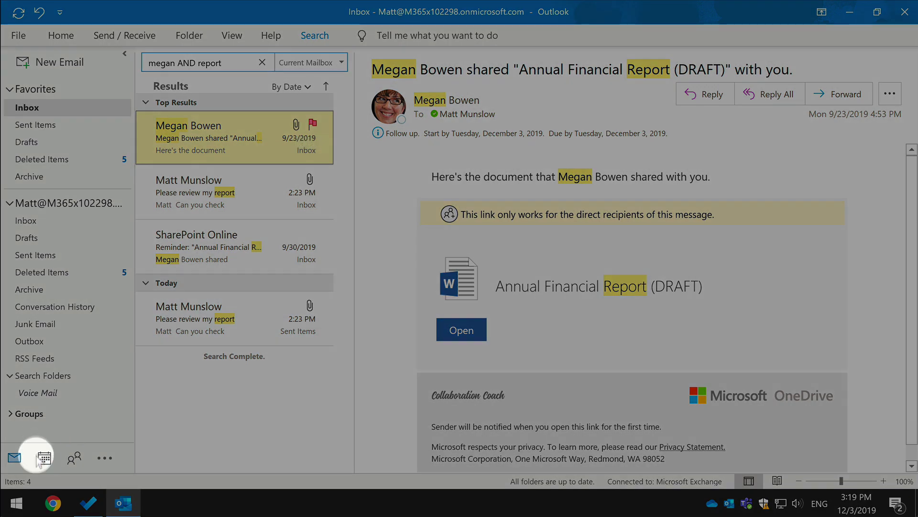
Step: Switch to the Tasks To-Do List and select the flagged Annual Financial Report email
click(96, 459)
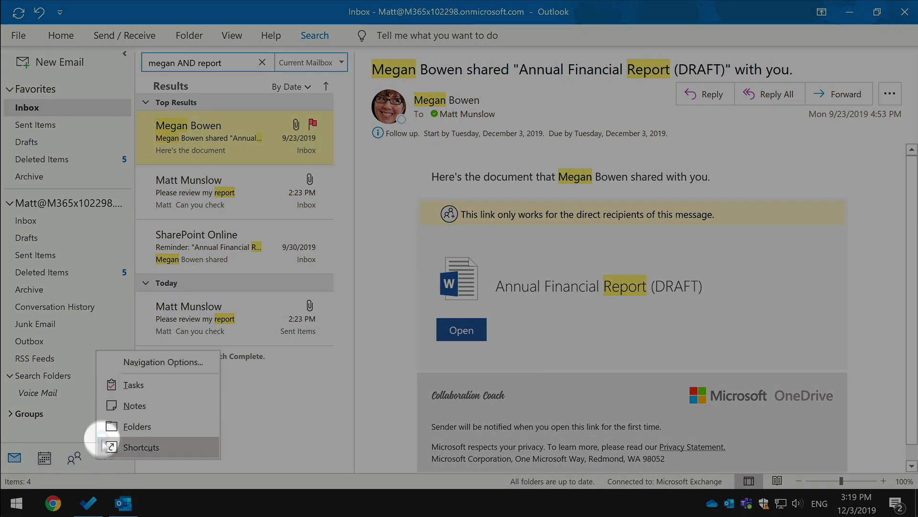
click(146, 390)
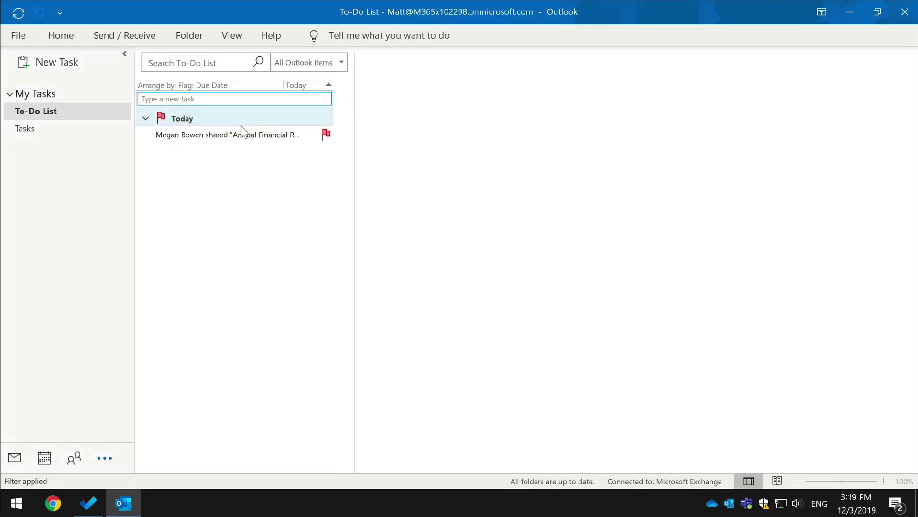
click(242, 134)
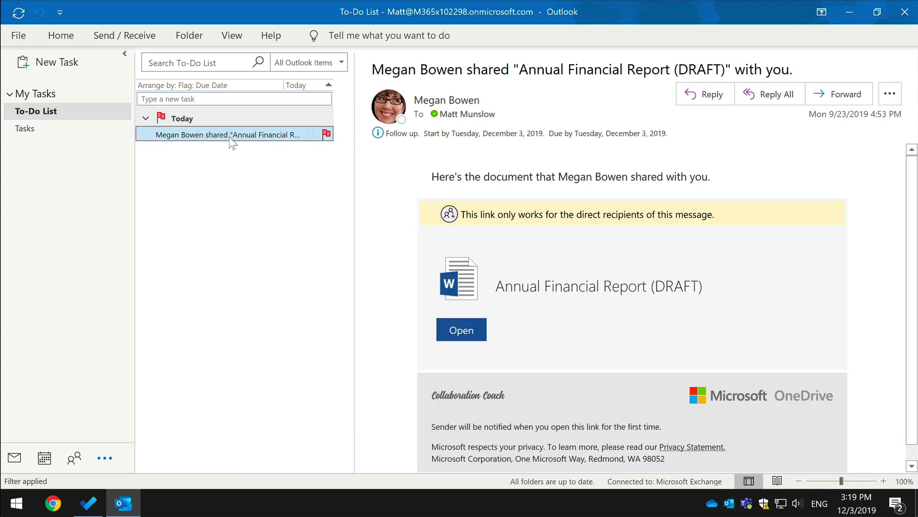
mouse_move(91, 512)
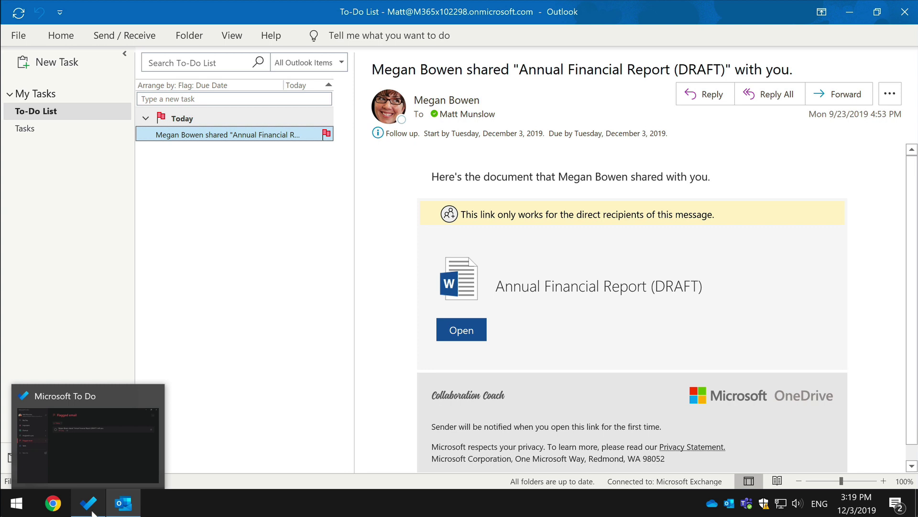
Step: Mark the flagged report email task complete in Microsoft To Do, then return to Outlook
click(91, 510)
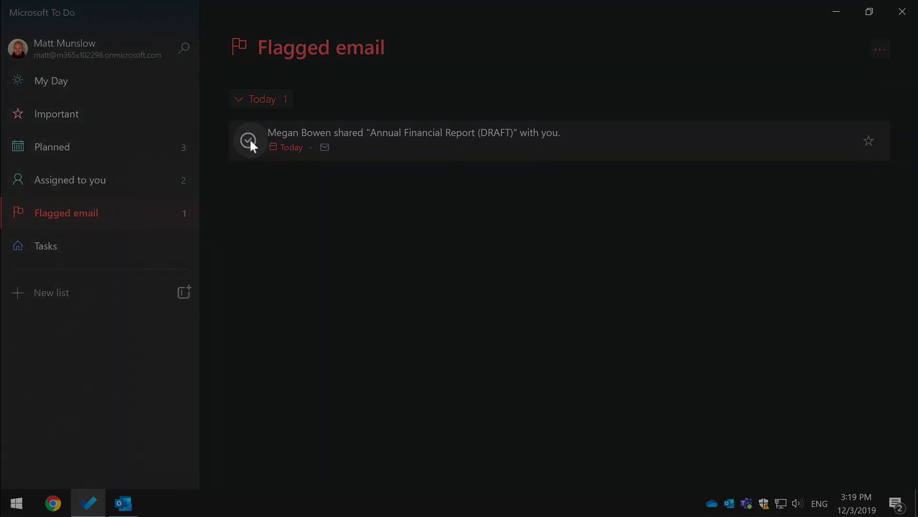
click(249, 140)
click(127, 510)
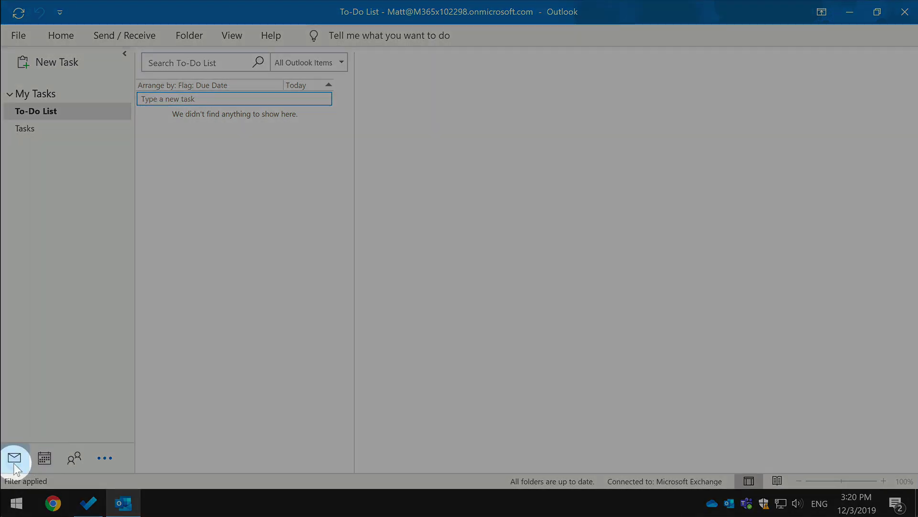
Step: Go back to the Inbox, where the report email shows its follow-up completed
click(14, 460)
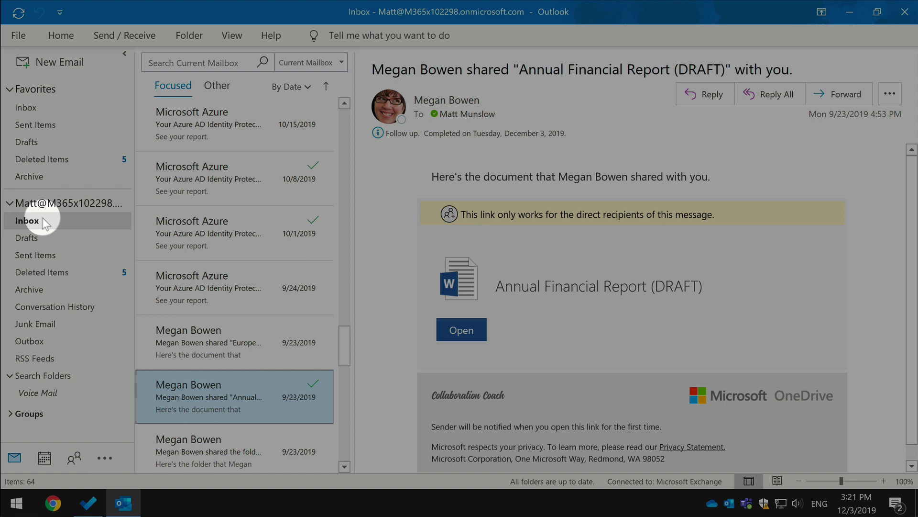
Step: In Inbox Properties, archive the folder with its own AutoArchive settings, cleaning out items older than 6 months
right_click(49, 220)
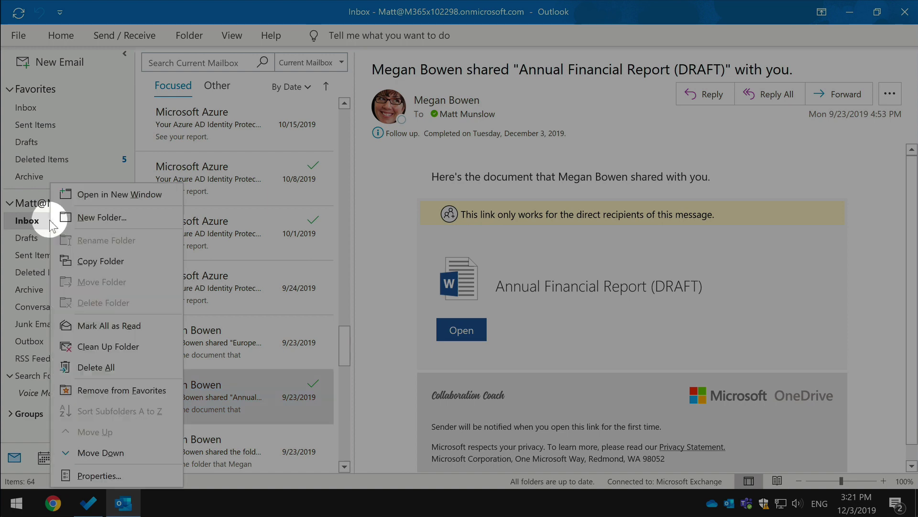
click(133, 475)
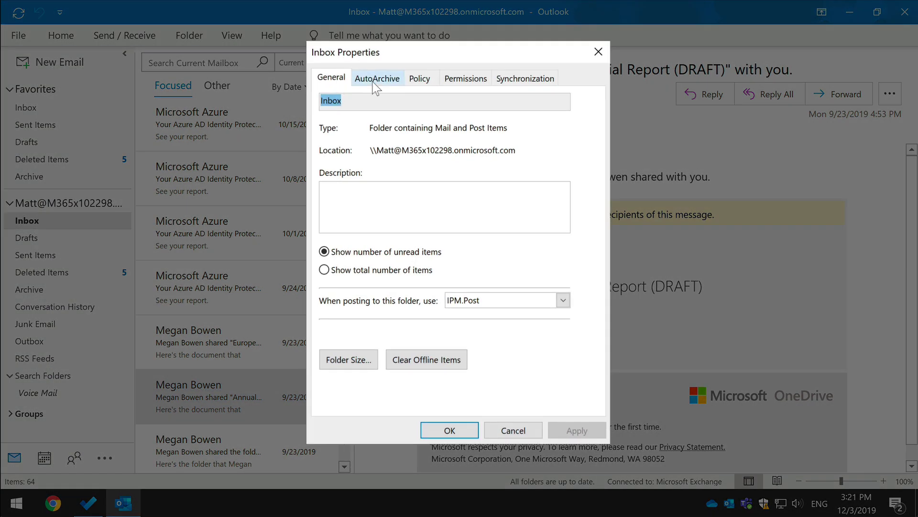
click(384, 93)
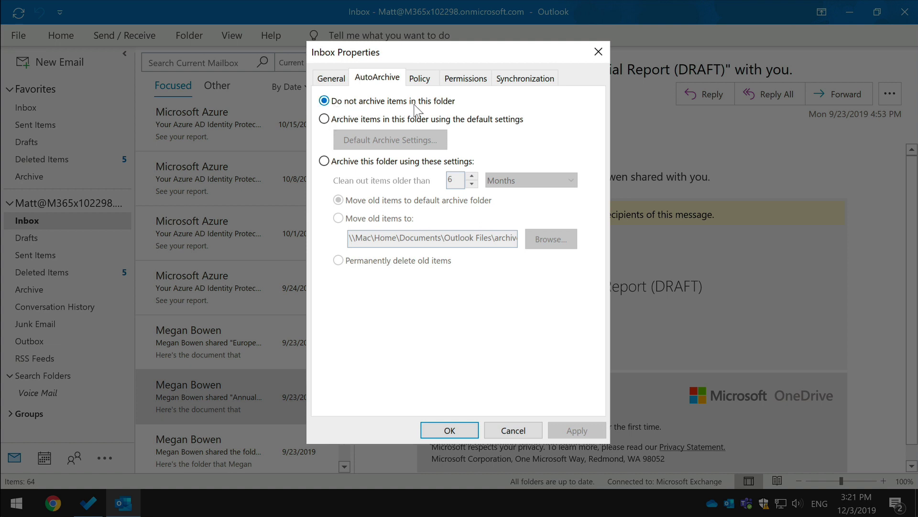
click(325, 161)
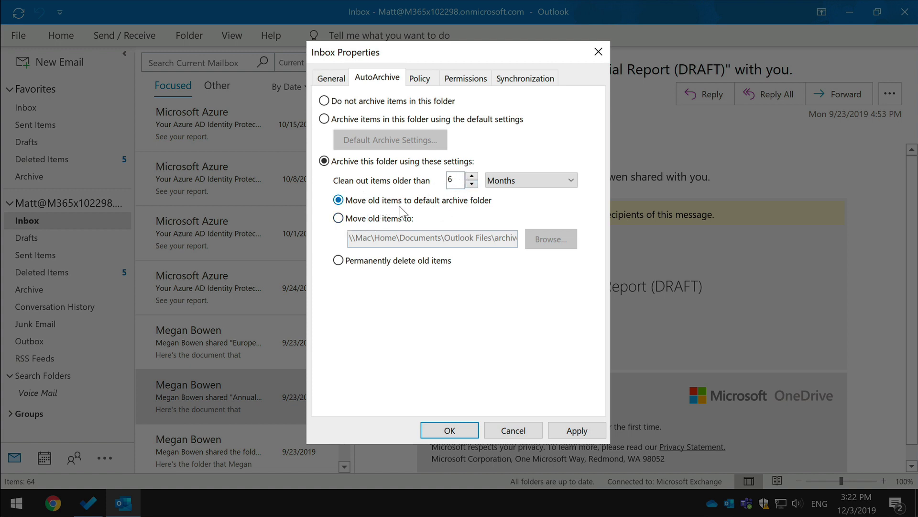
click(439, 262)
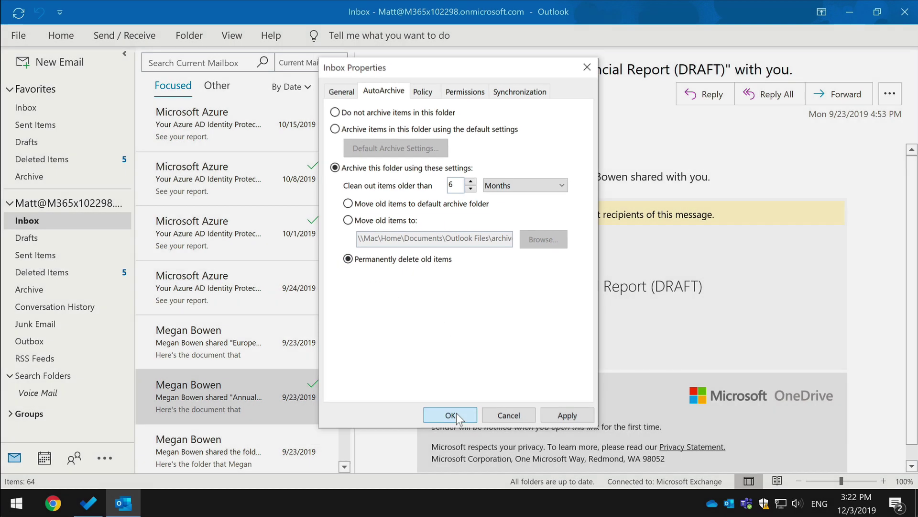
click(449, 430)
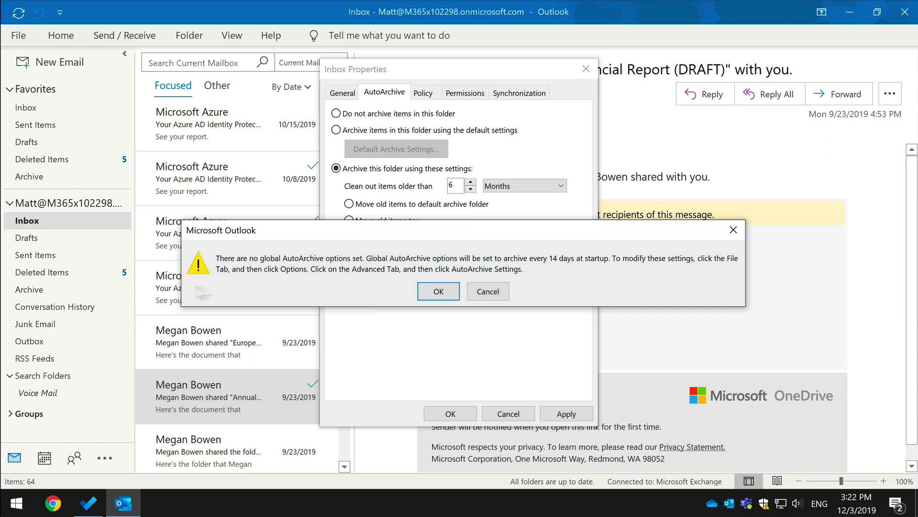
click(492, 289)
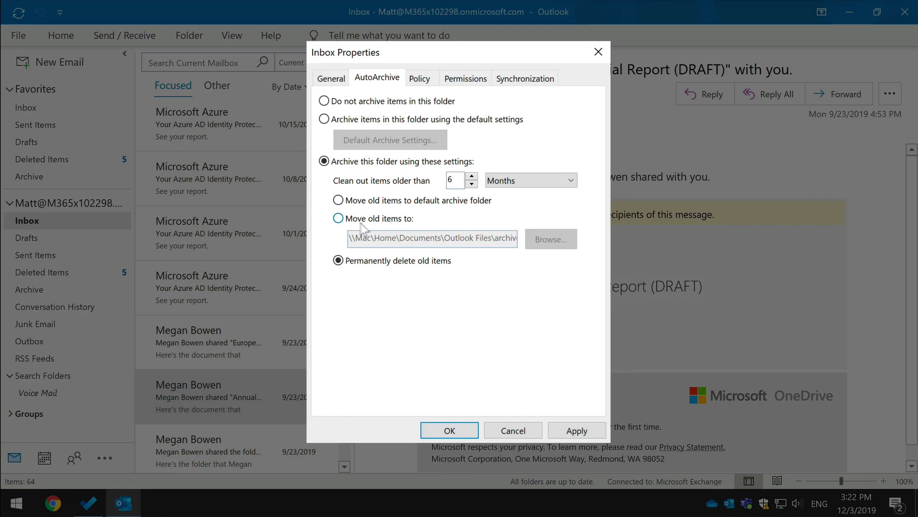
click(455, 206)
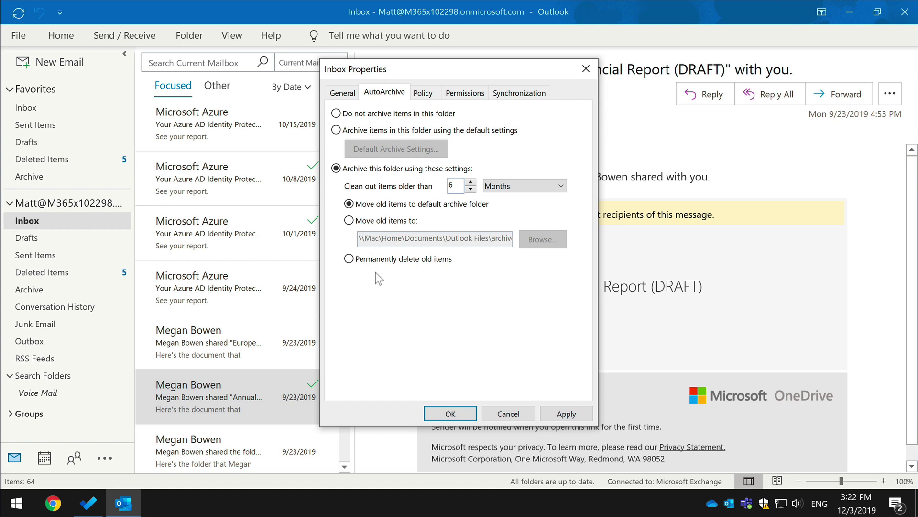
click(377, 260)
click(506, 413)
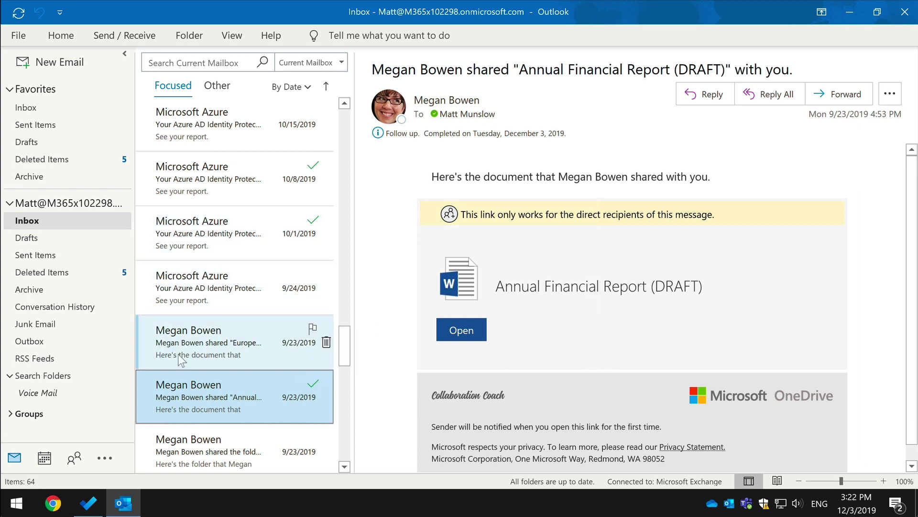
Step: Assign the Never Delete (Never) retention policy to the Annual Financial Report email
right_click(254, 402)
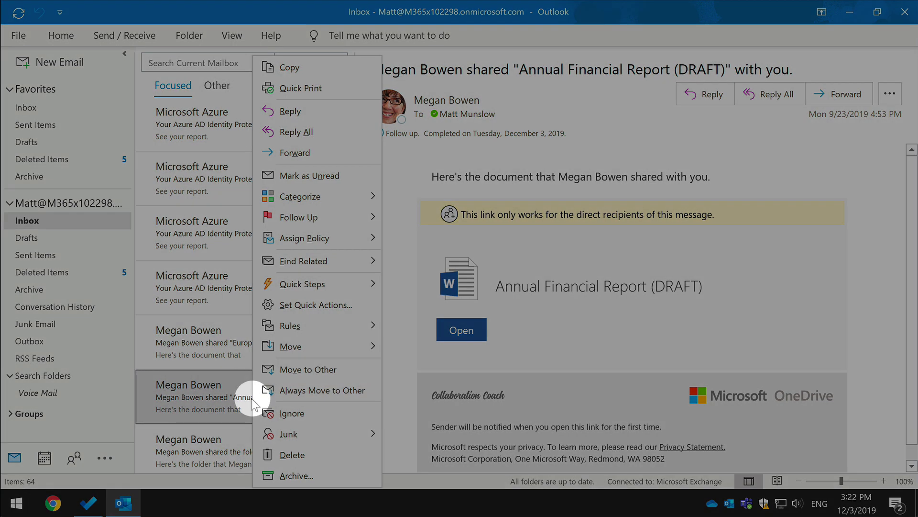
mouse_move(342, 237)
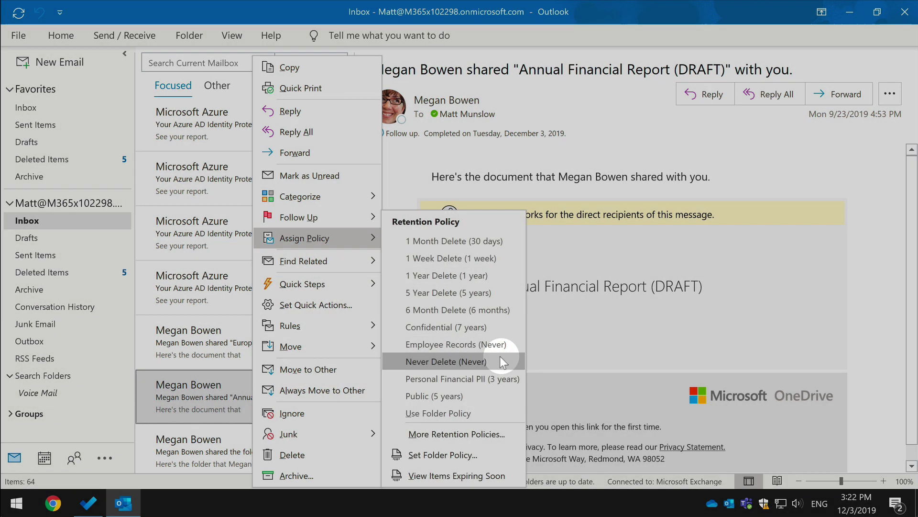
click(498, 360)
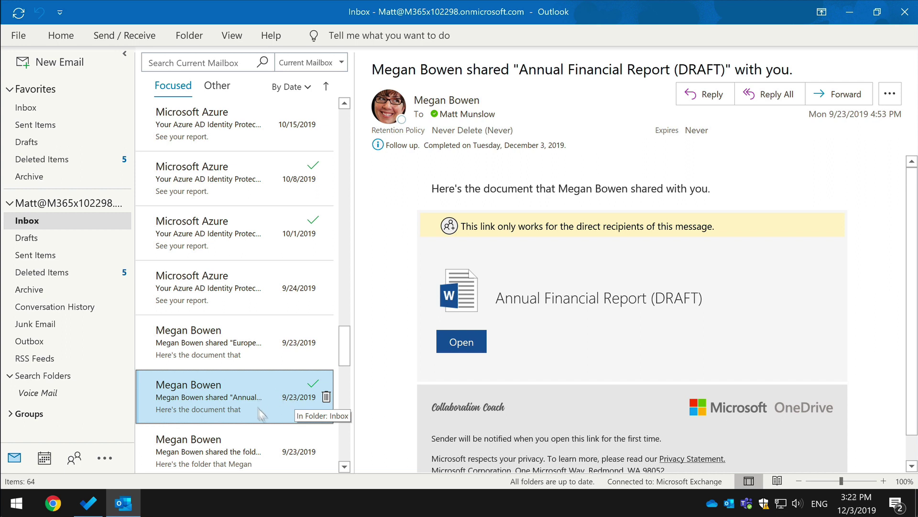